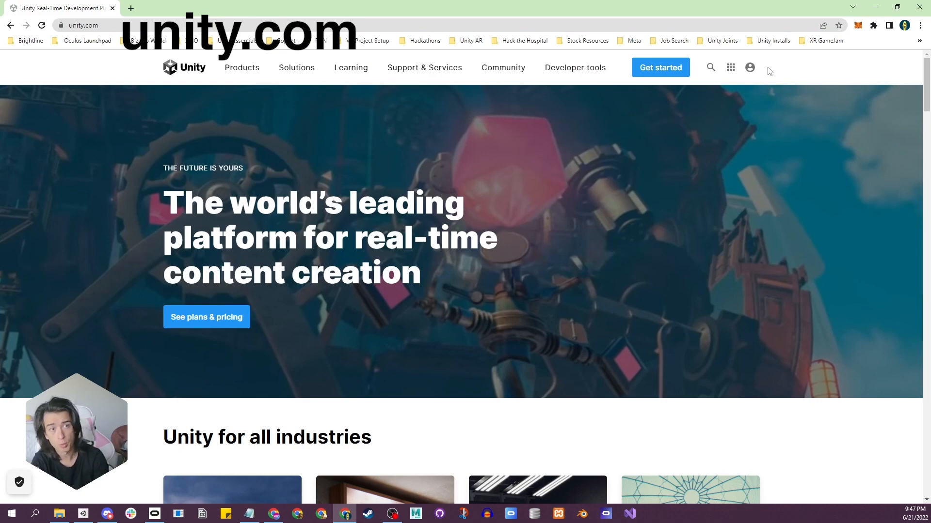
# Open the Unity download page by choosing the free Personal plan among the individual plans.
pyautogui.click(751, 68)
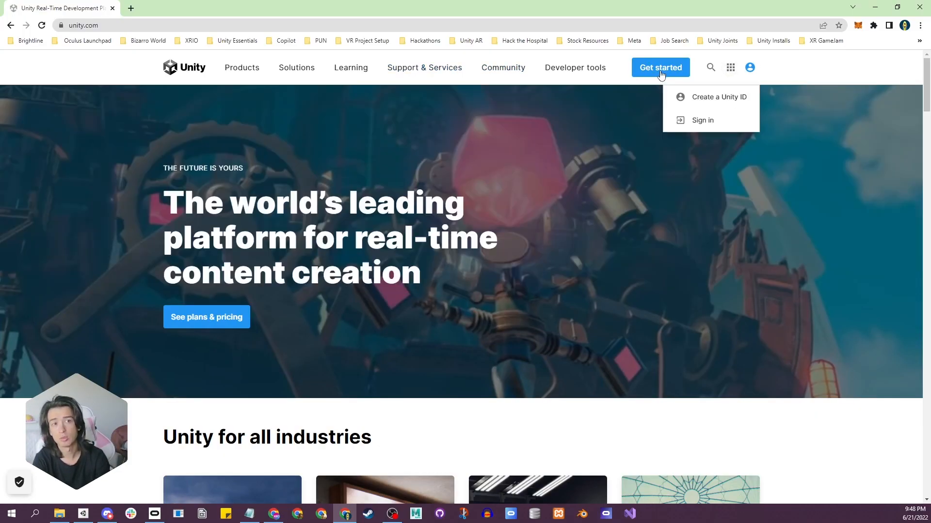
pyautogui.click(662, 70)
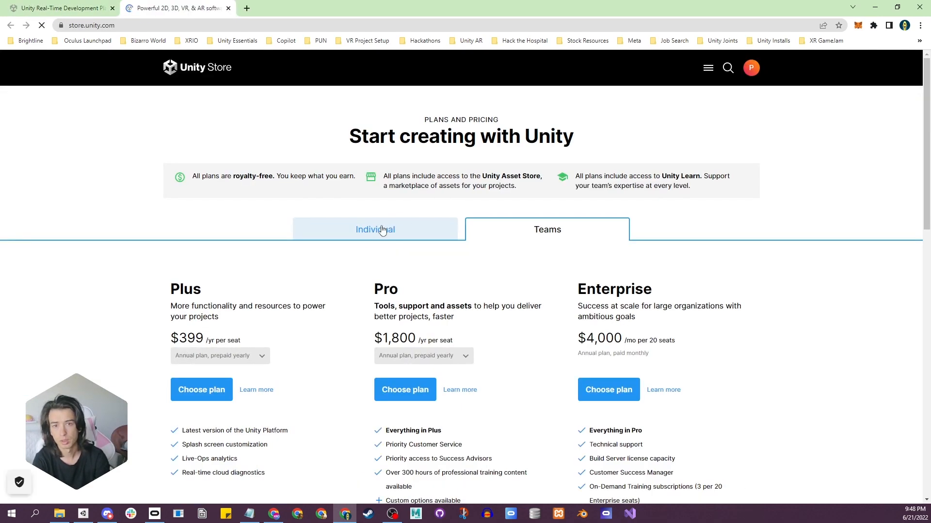
pyautogui.click(435, 230)
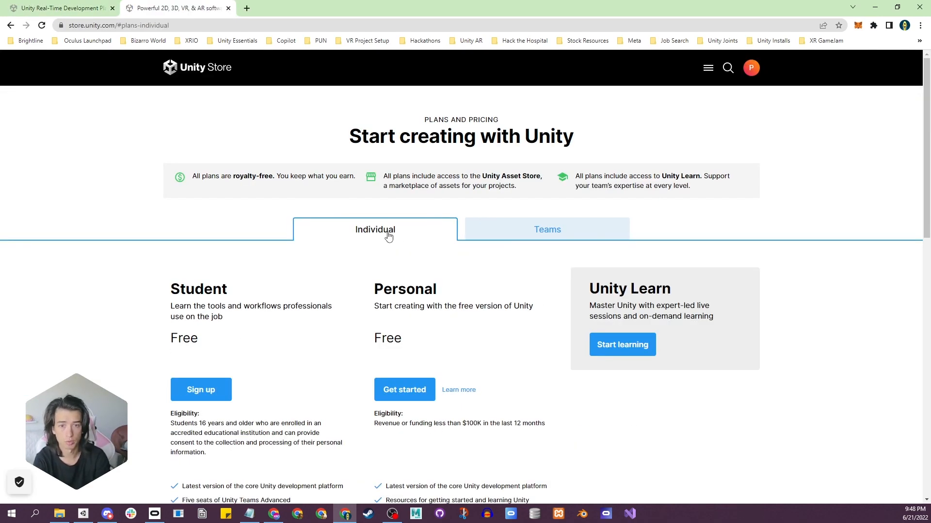
pyautogui.click(387, 393)
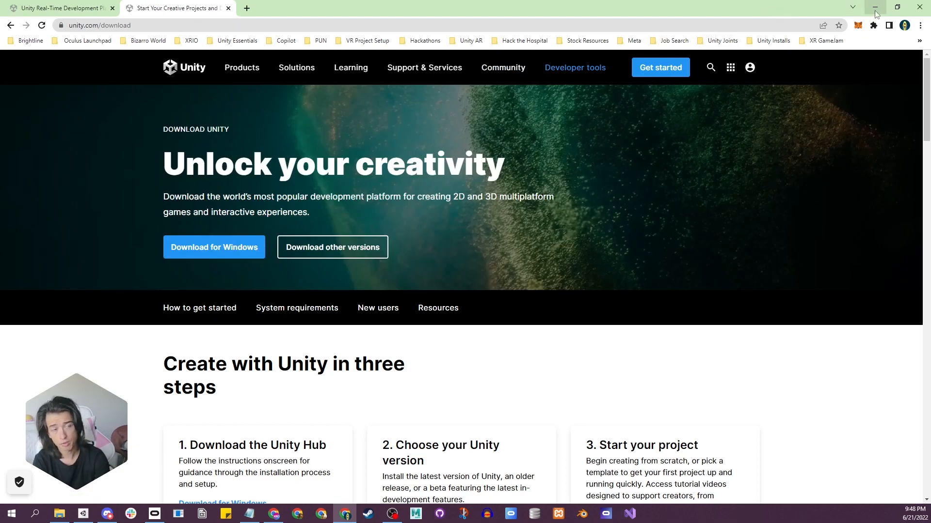
# Minimize the browser, switch to Unity Hub and show its projects list.
pyautogui.click(875, 10)
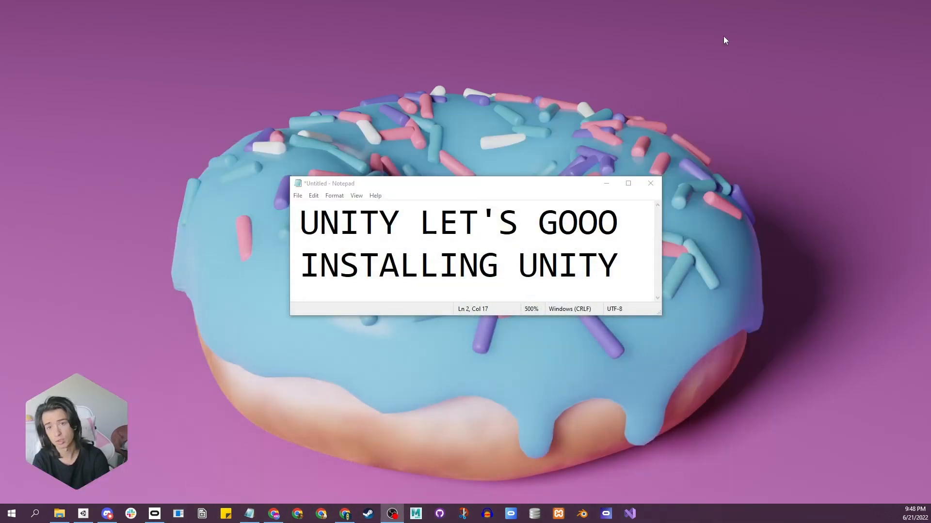
pyautogui.click(83, 515)
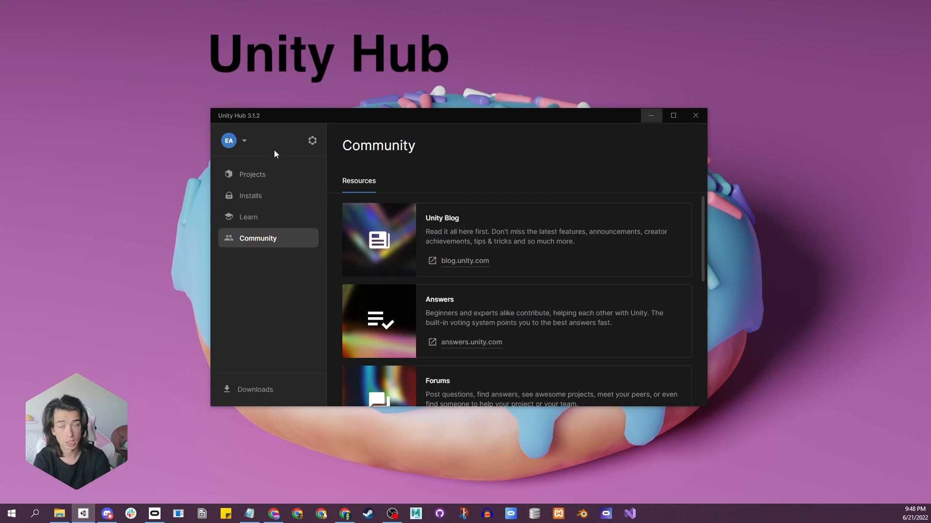
pyautogui.moveTo(84, 516)
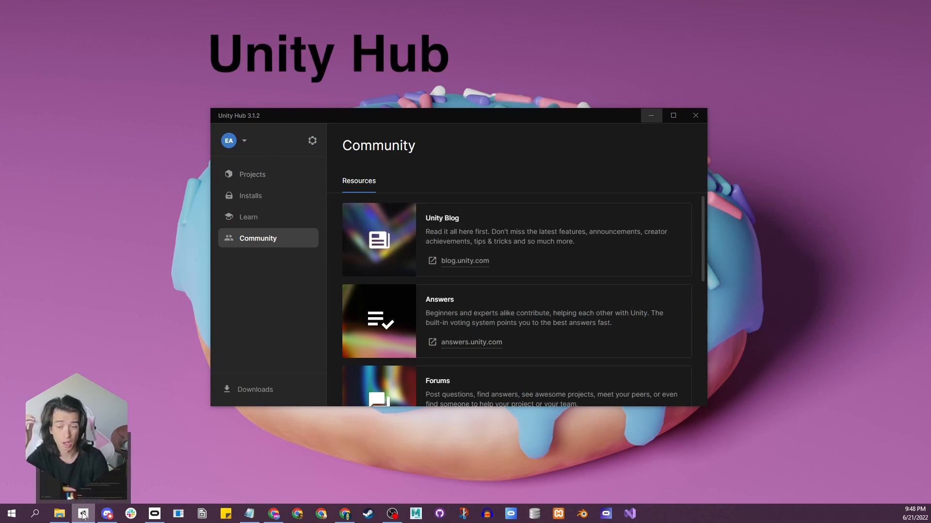
pyautogui.rightClick(83, 515)
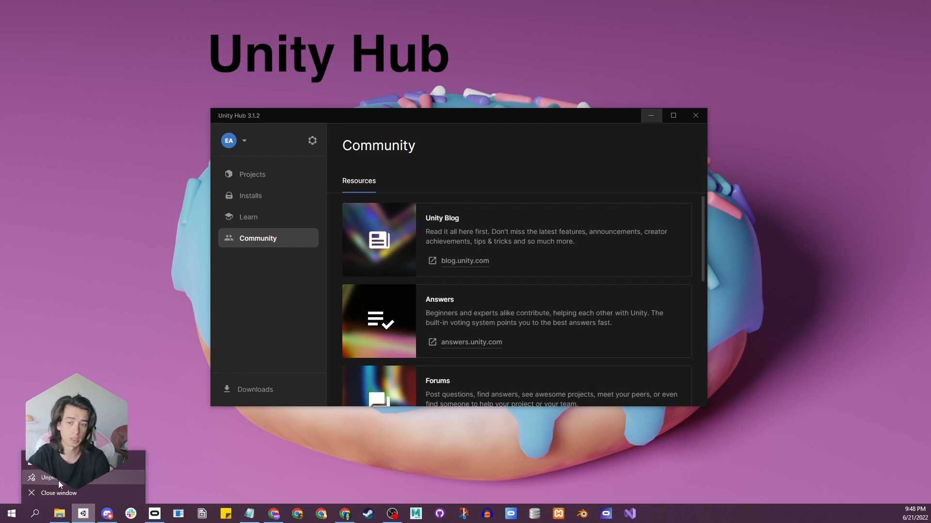
pyautogui.click(145, 266)
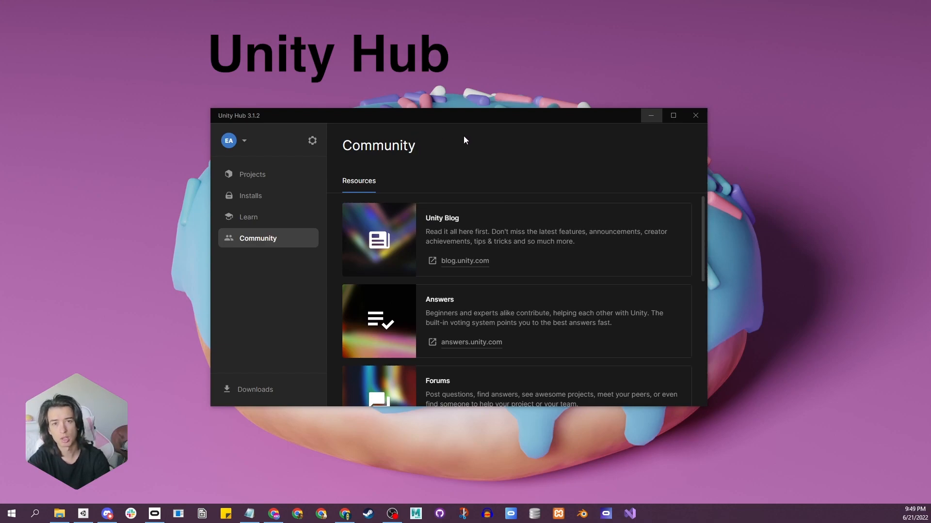
pyautogui.click(256, 175)
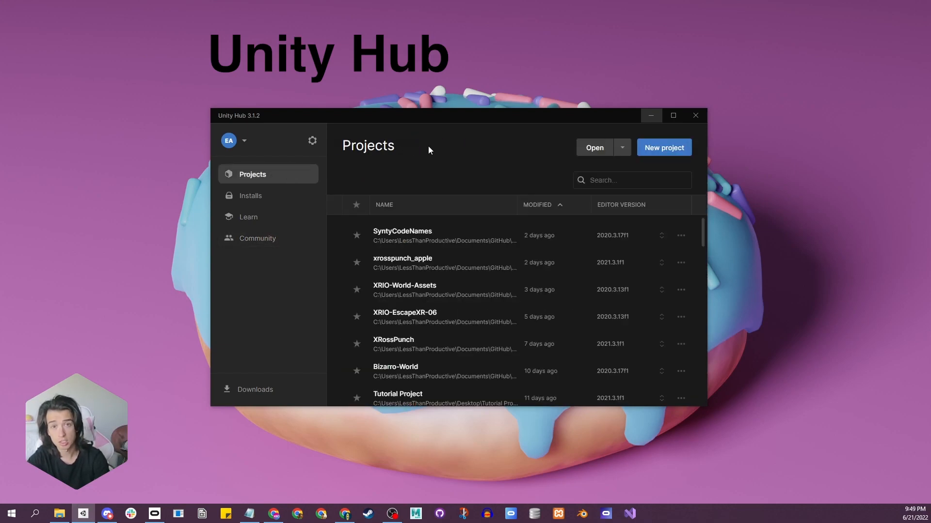
# Return the active Personal license through the account's license management and close the preferences.
pyautogui.click(240, 141)
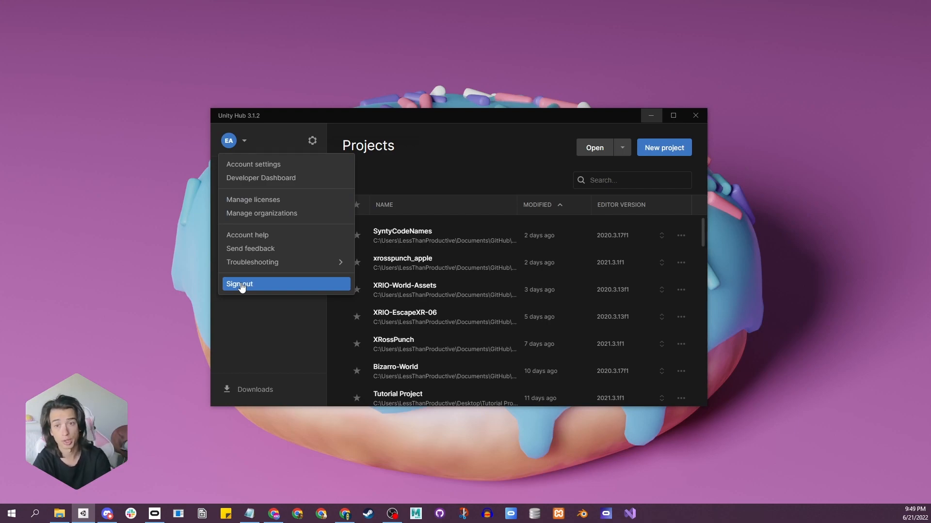
pyautogui.click(416, 131)
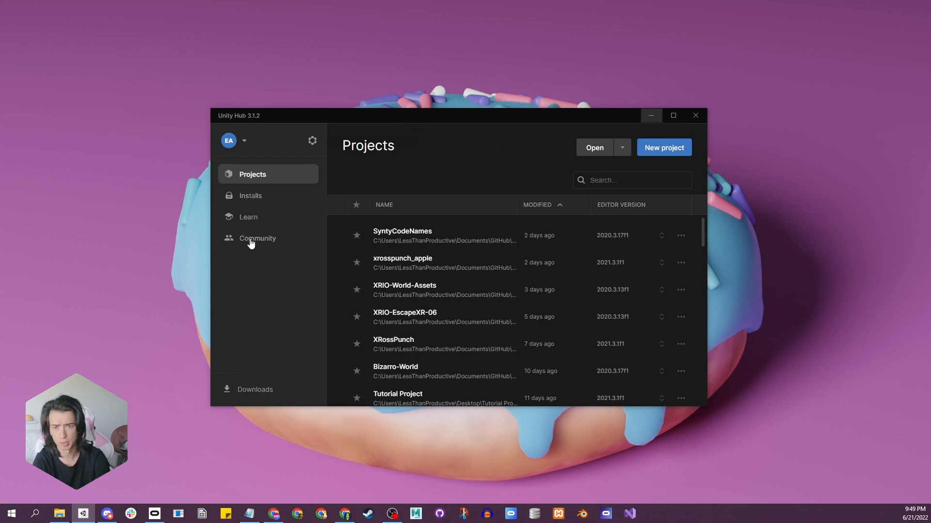
pyautogui.click(243, 142)
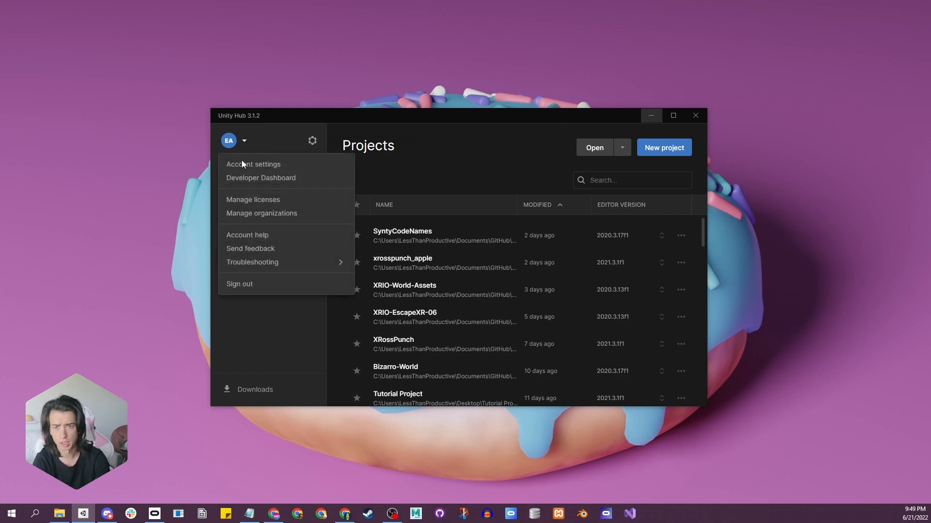
pyautogui.click(247, 201)
pyautogui.click(473, 256)
pyautogui.click(524, 290)
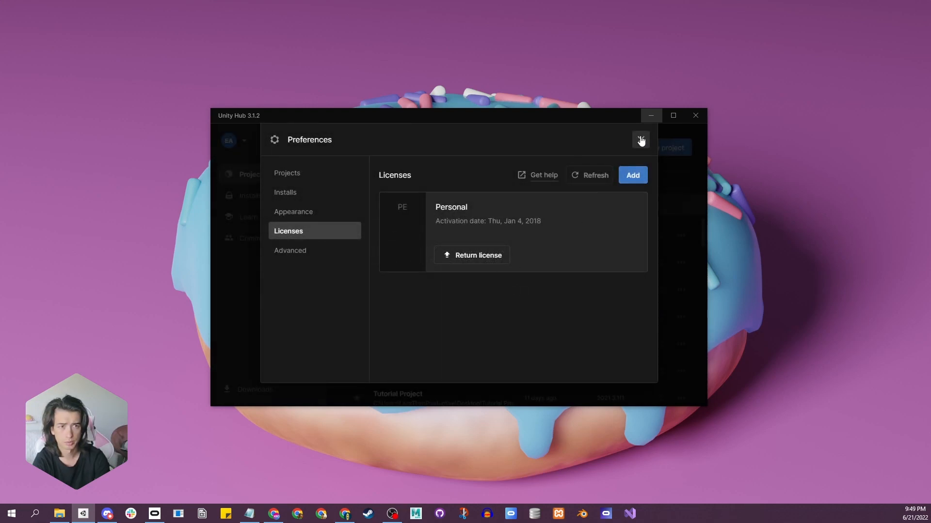
pyautogui.click(641, 140)
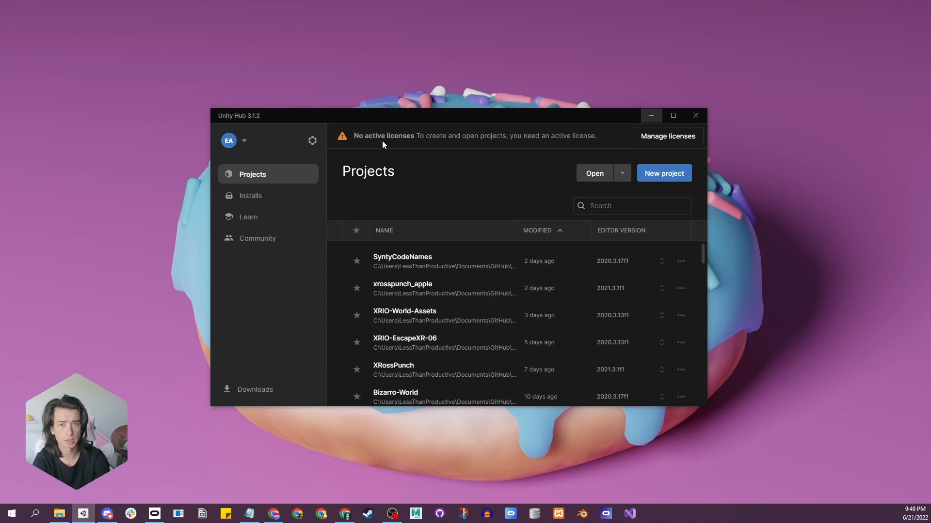
# Add a free personal license by agreeing to the Personal Edition terms, and close the preferences.
pyautogui.click(656, 137)
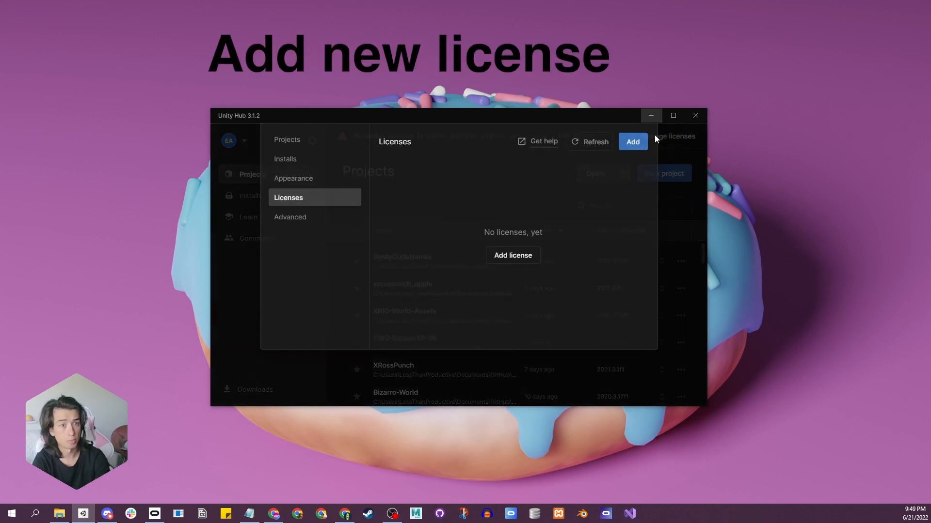
pyautogui.click(521, 296)
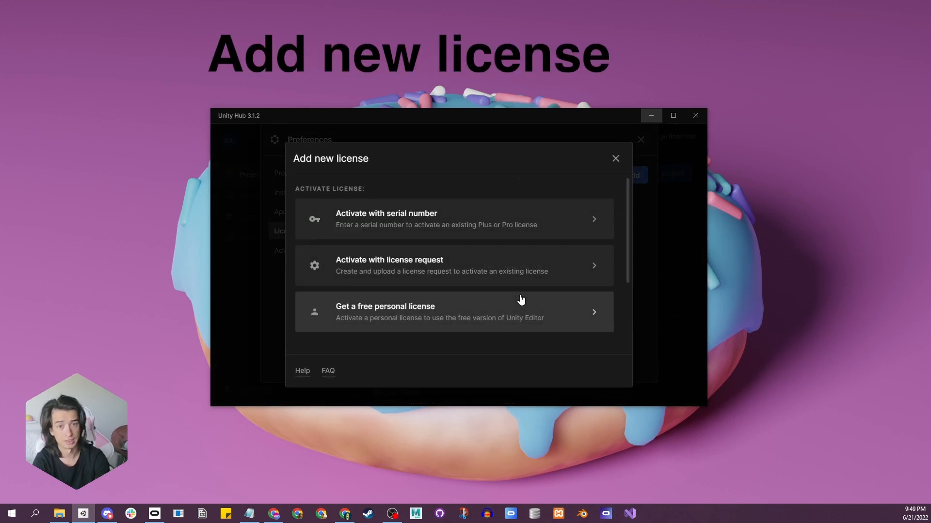
pyautogui.click(373, 318)
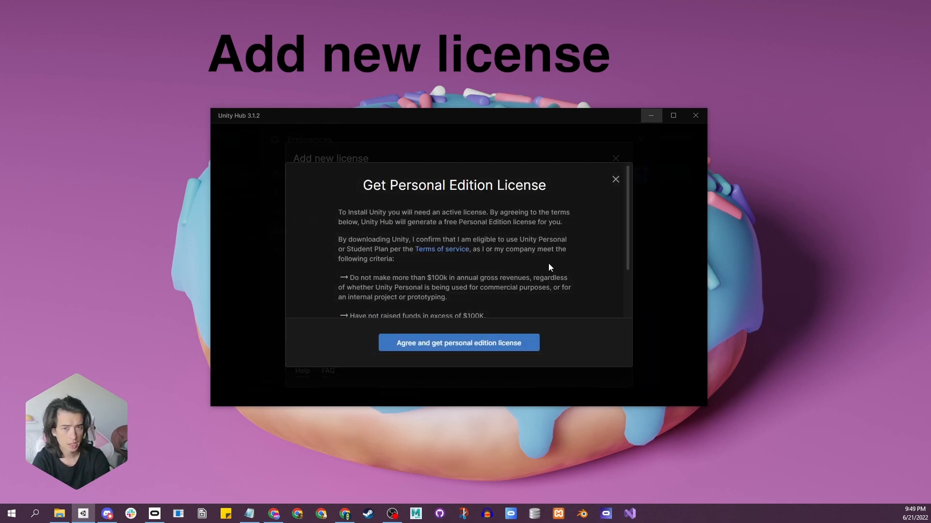
pyautogui.scroll(-2, 549, 264)
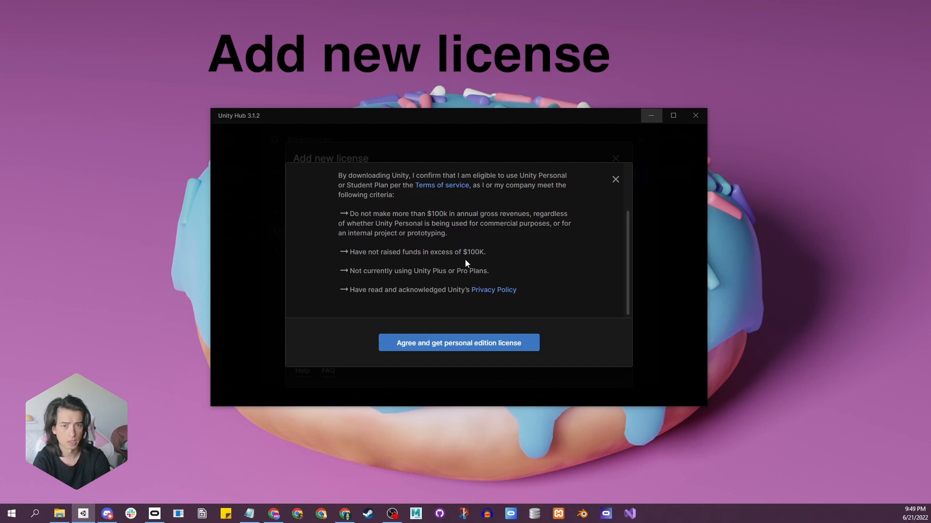
pyautogui.click(433, 346)
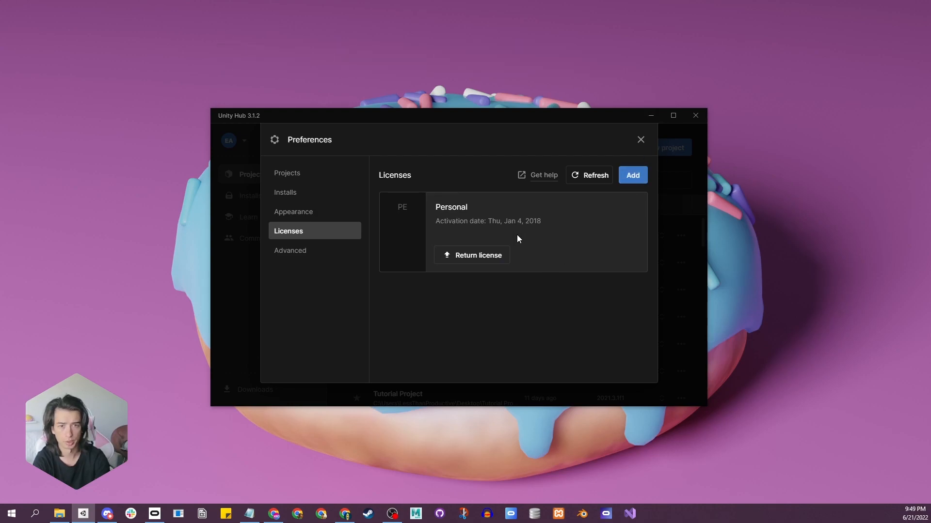
pyautogui.click(640, 140)
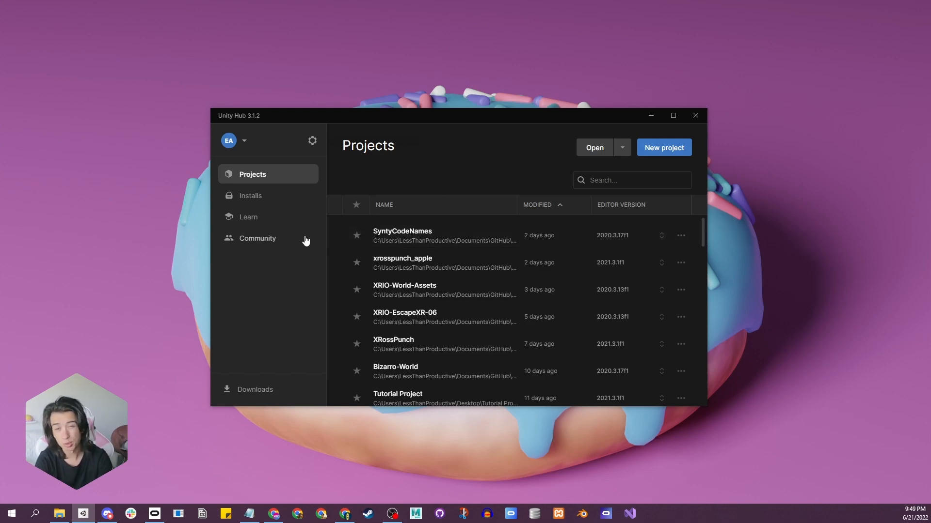
# Open the editor installation choices and review the official LTS releases, other versions and the archive.
pyautogui.click(260, 203)
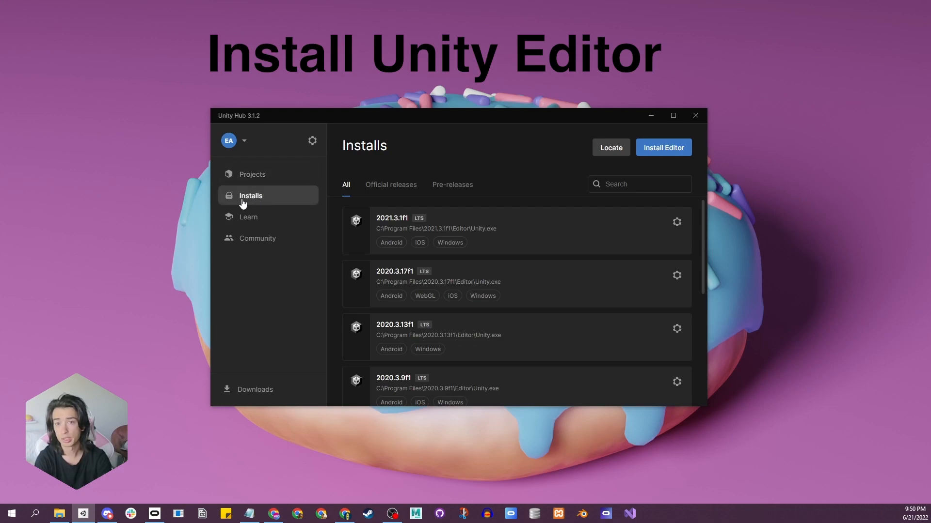
pyautogui.click(657, 146)
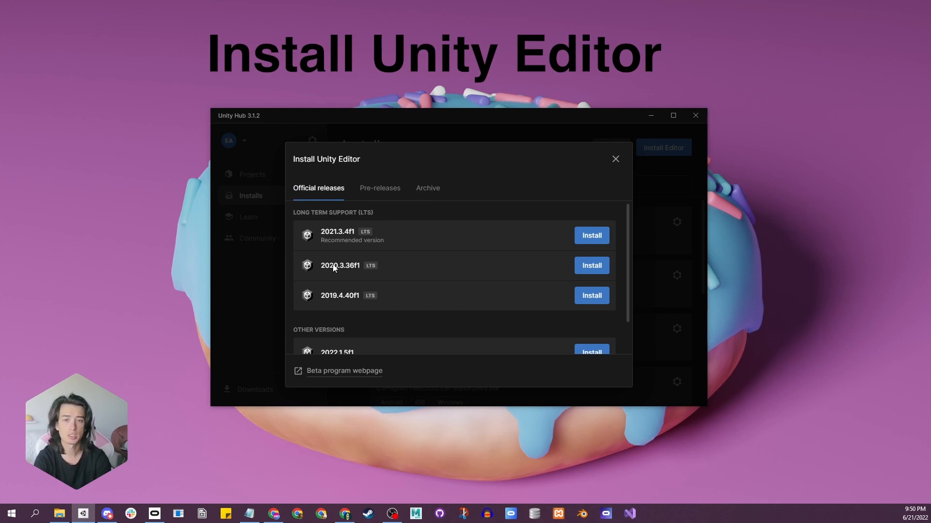
pyautogui.click(429, 188)
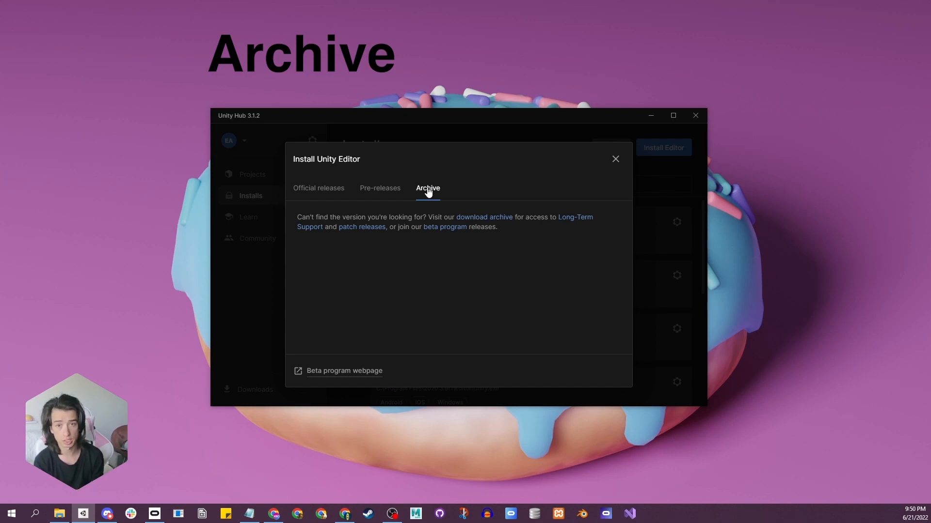
pyautogui.click(319, 192)
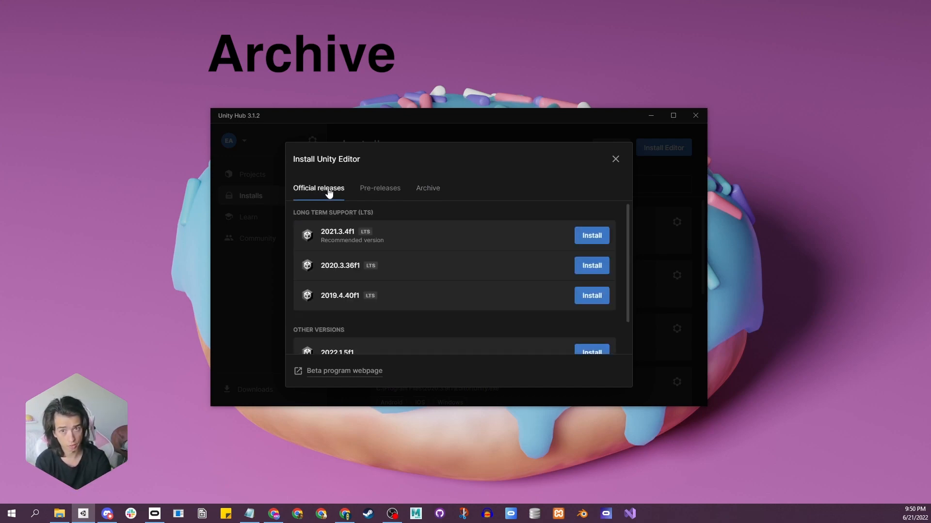
pyautogui.click(428, 189)
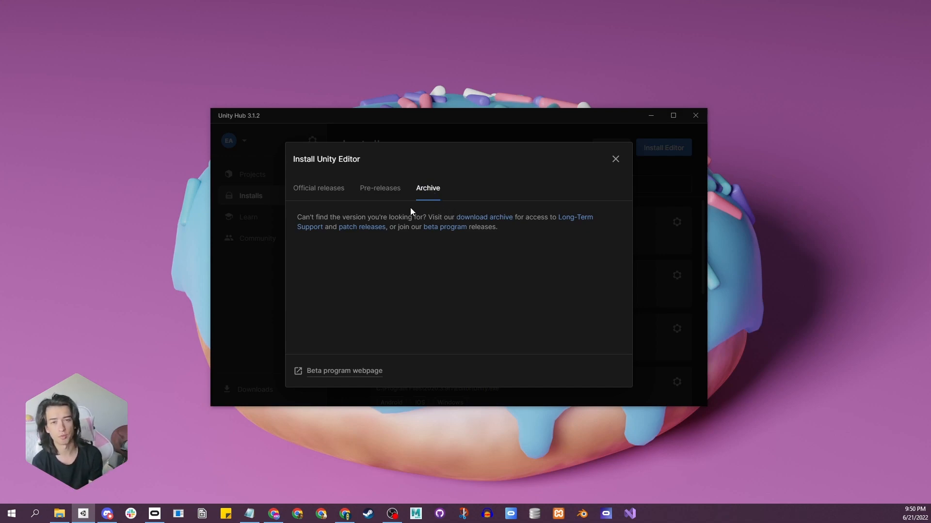
pyautogui.click(340, 188)
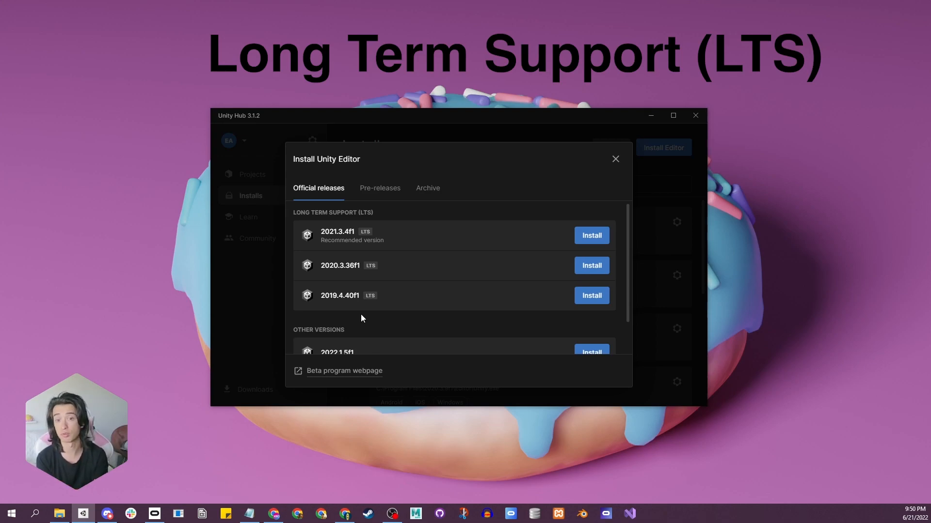
pyautogui.scroll(-1, 363, 323)
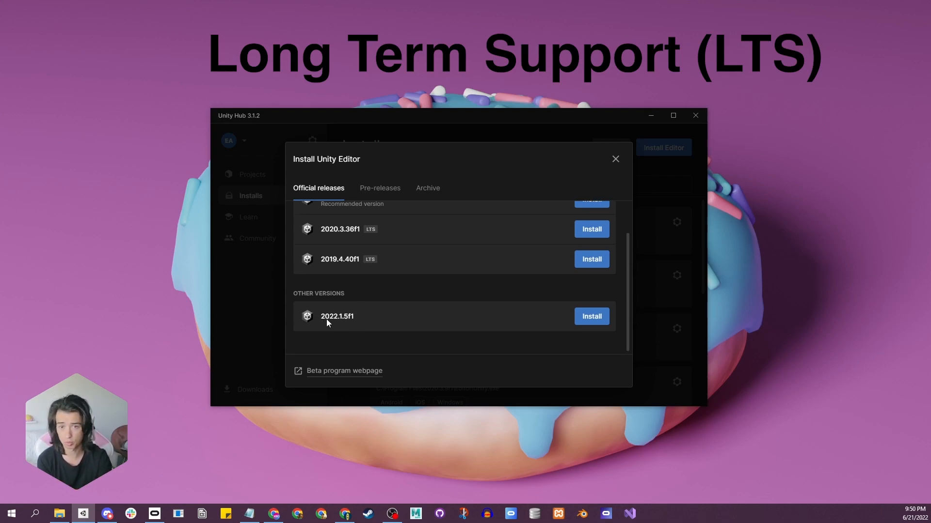
pyautogui.scroll(1, 363, 306)
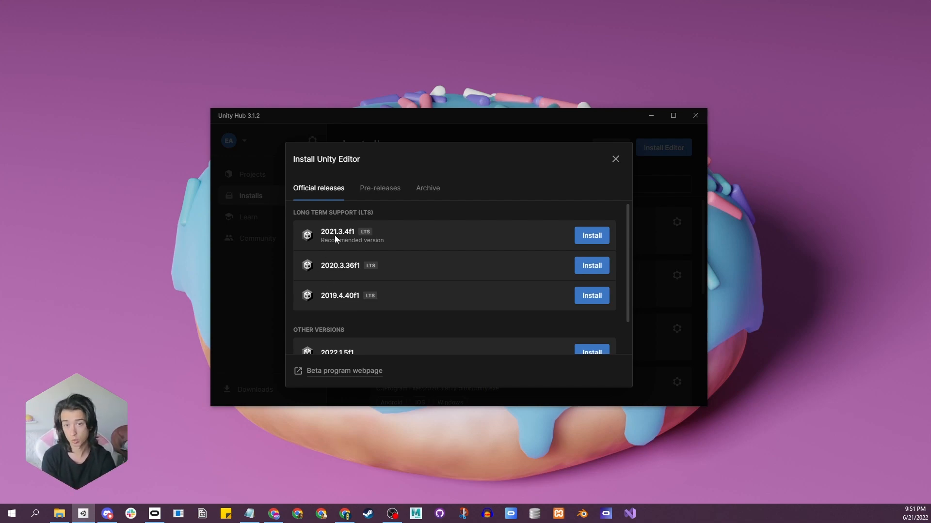
# Choose the recommended Unity 2021.3.4f1 LTS for installation and include the Windows Build Support (IL2CPP) module.
pyautogui.click(584, 236)
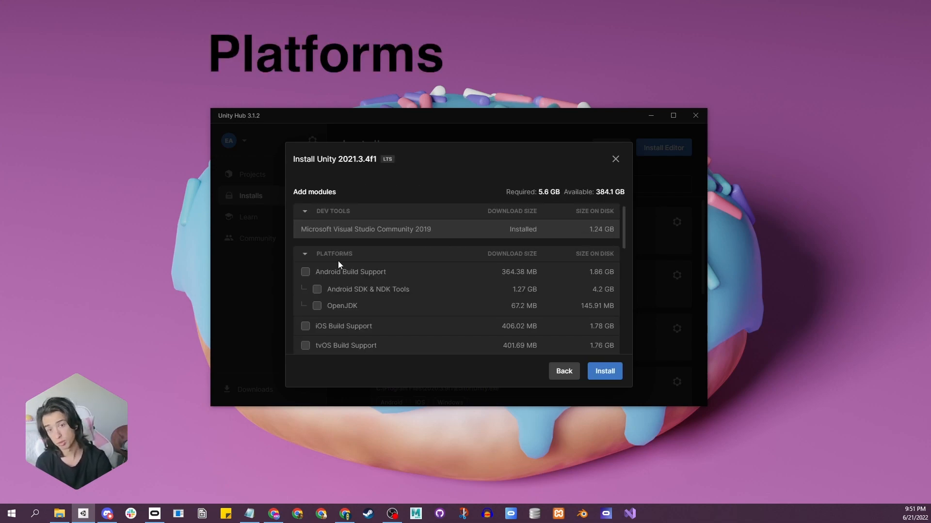
pyautogui.scroll(-10, 345, 272)
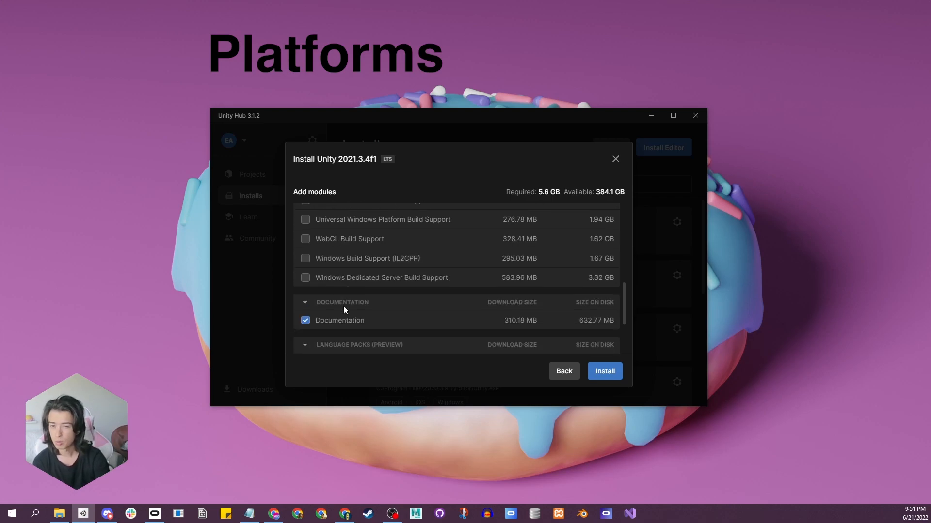
pyautogui.scroll(10, 344, 313)
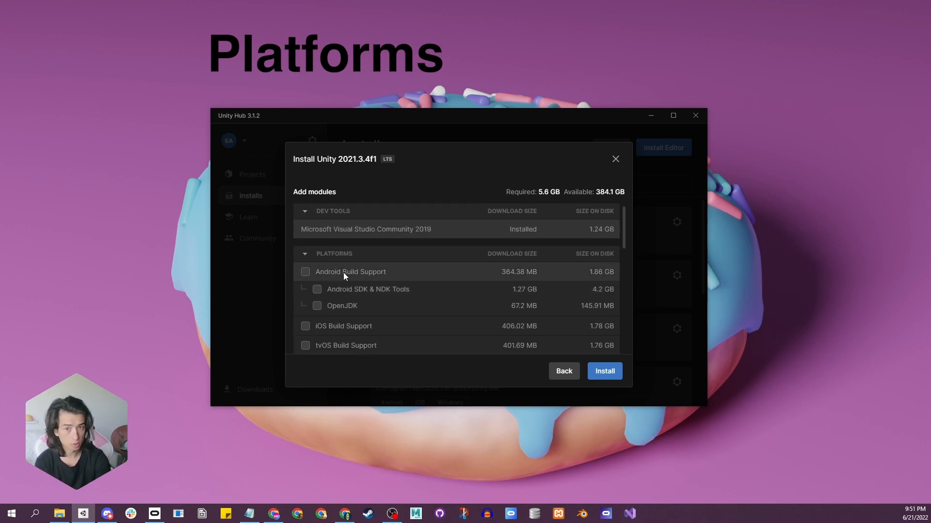
pyautogui.scroll(-1, 344, 275)
pyautogui.scroll(-2, 344, 285)
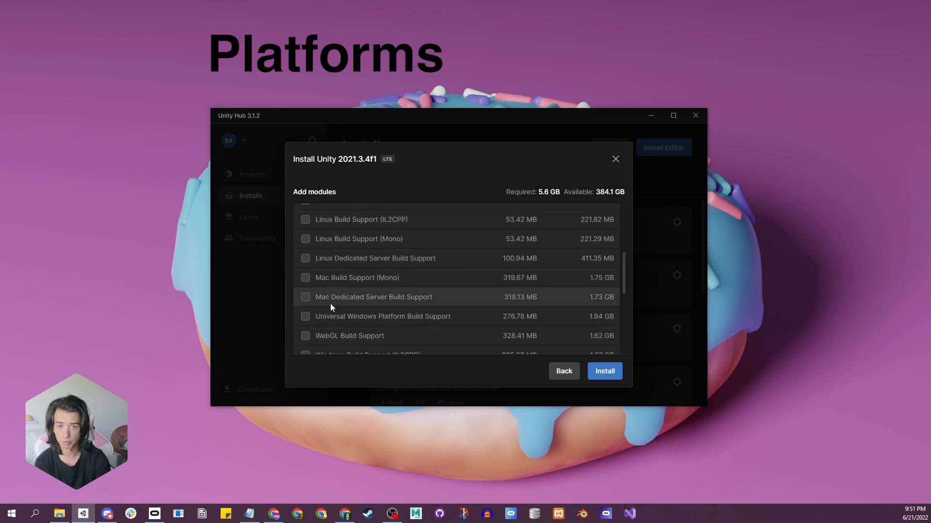
pyautogui.scroll(-1, 311, 312)
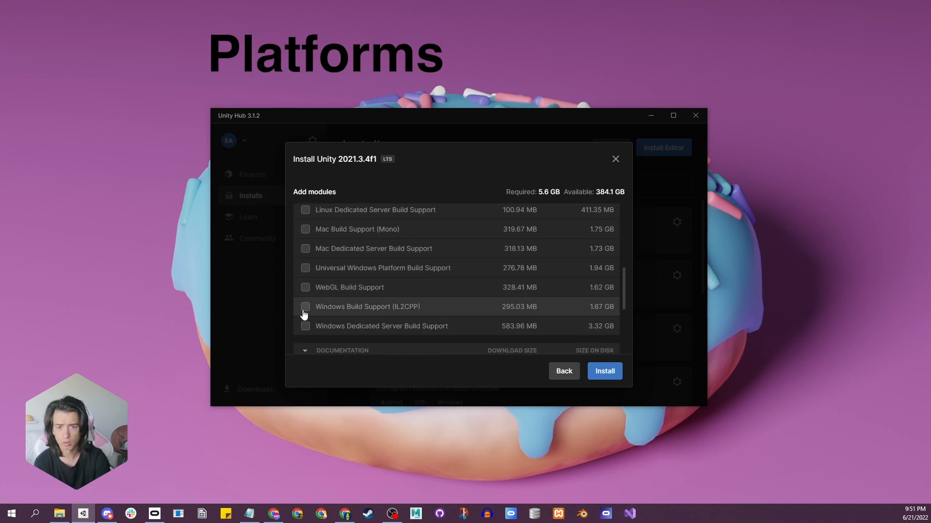
pyautogui.click(305, 308)
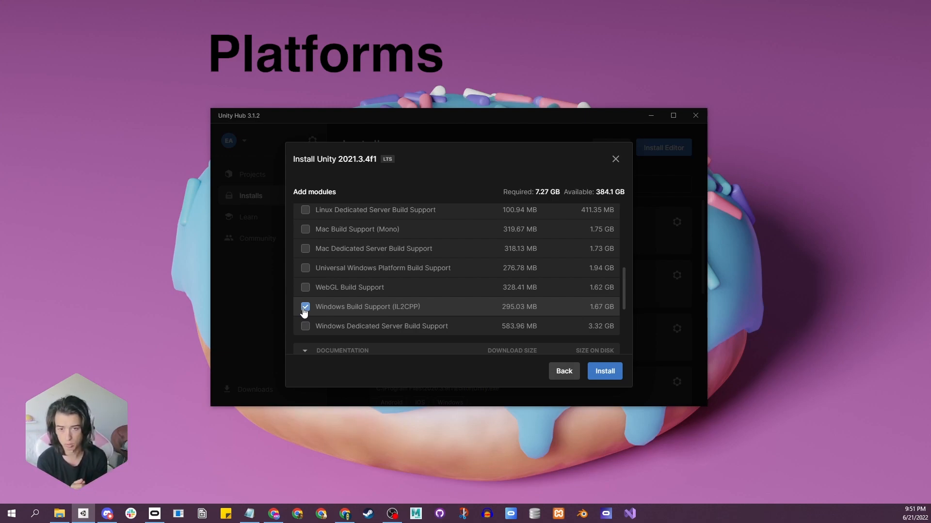
# Review the dev tools, platform, documentation and language pack modules offered for the Unity 2021.3.4f1 installation.
pyautogui.scroll(3, 316, 287)
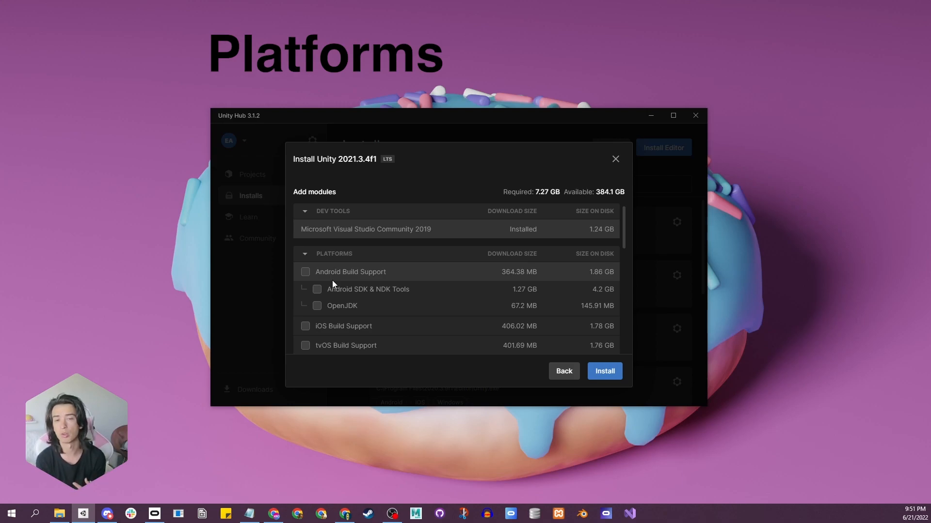
pyautogui.scroll(-1, 326, 274)
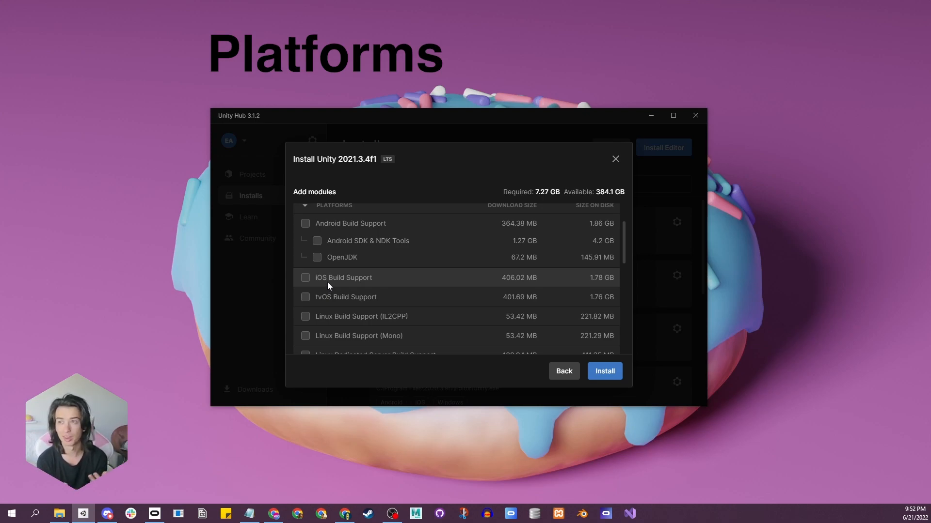
pyautogui.scroll(-1, 329, 279)
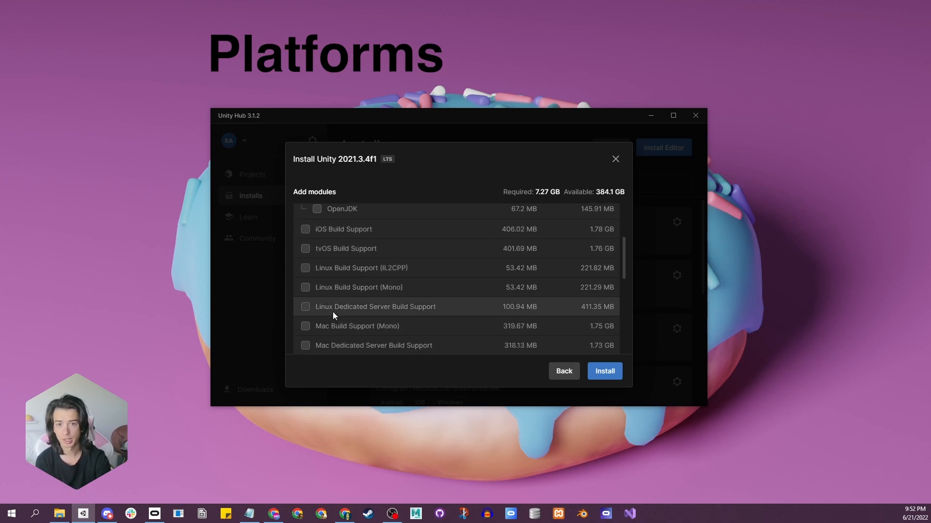
pyautogui.scroll(-1, 333, 313)
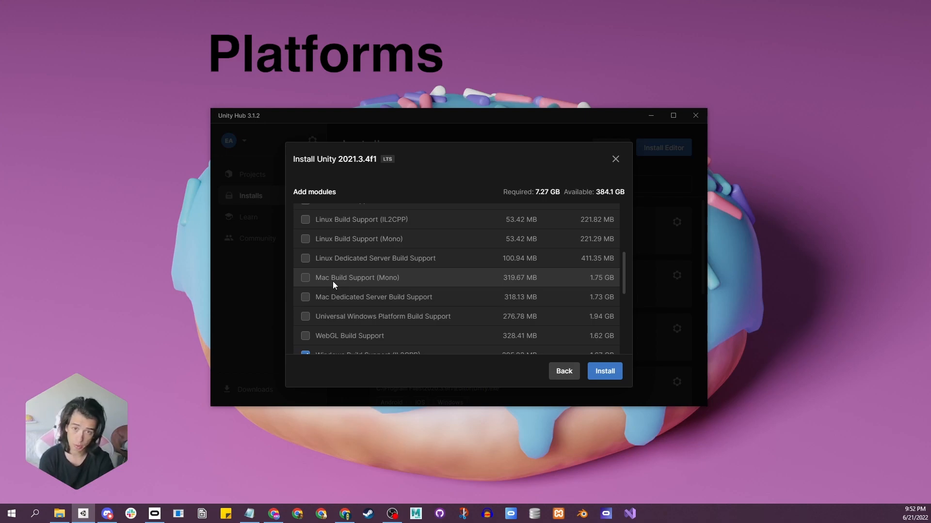
pyautogui.scroll(-1, 318, 278)
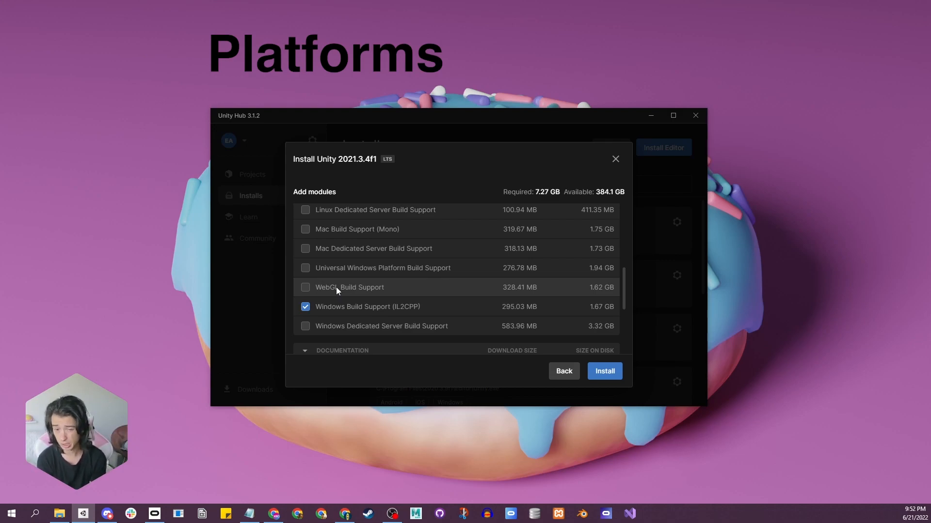
pyautogui.scroll(-2, 336, 287)
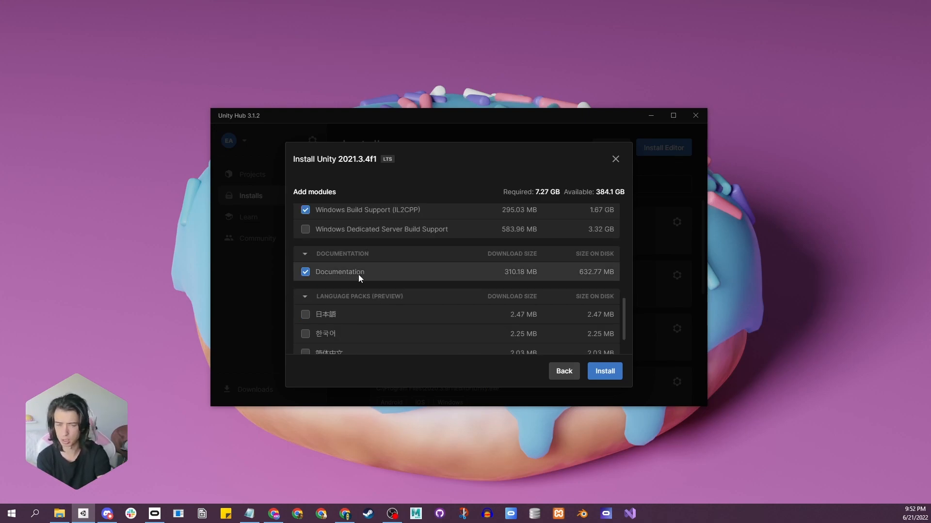
pyautogui.scroll(5, 358, 274)
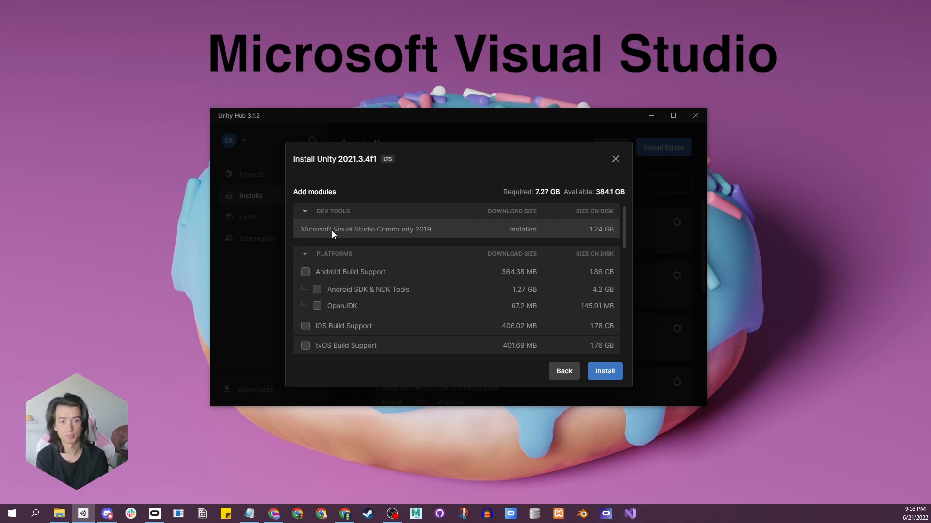
pyautogui.scroll(-10, 422, 286)
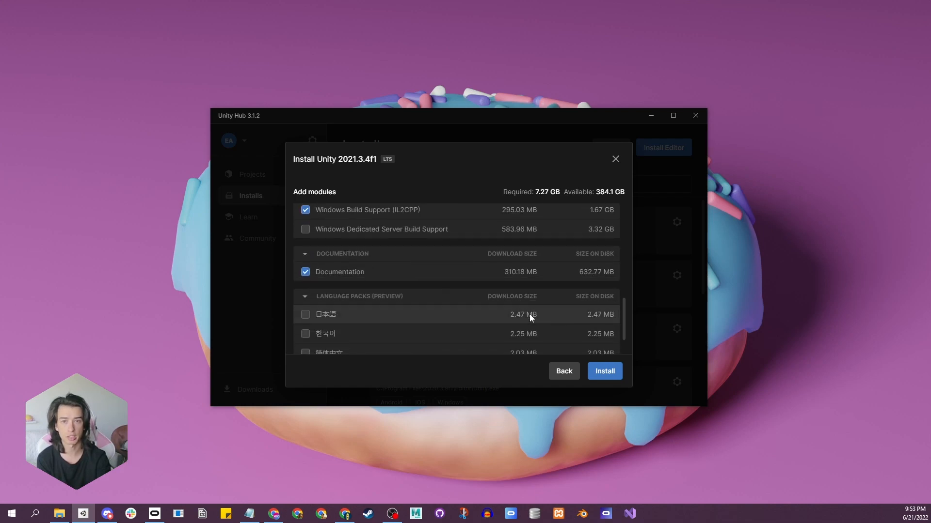
pyautogui.scroll(1, 529, 314)
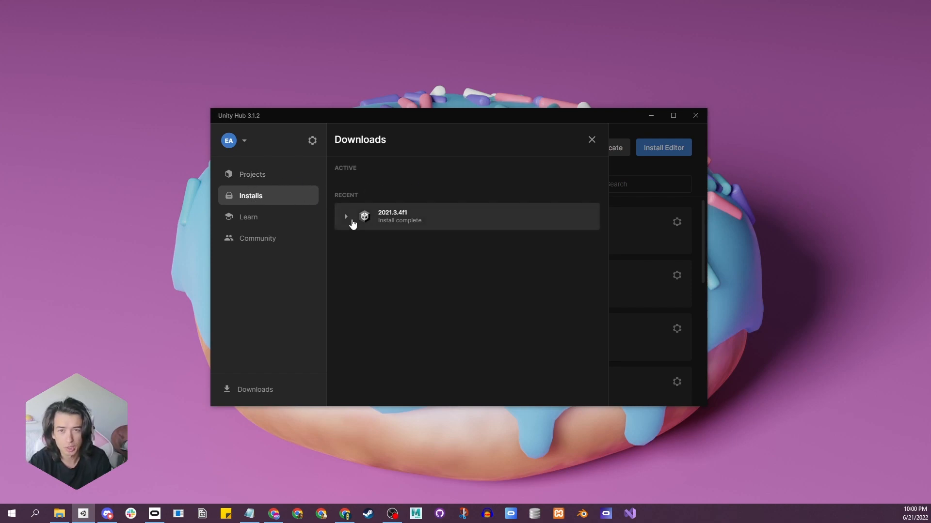
# Inspect the components listed under the finished 2021.3.4f1 download, and close the downloads list.
pyautogui.click(384, 217)
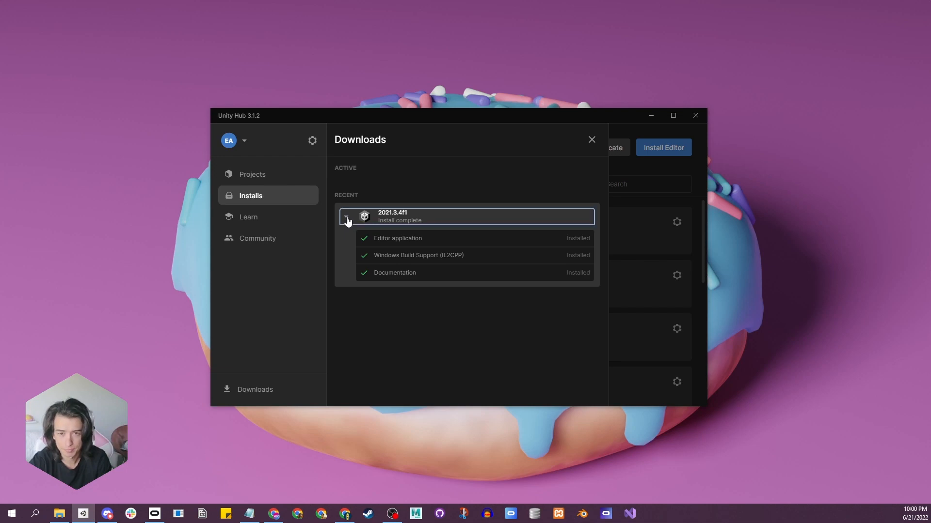
pyautogui.click(592, 140)
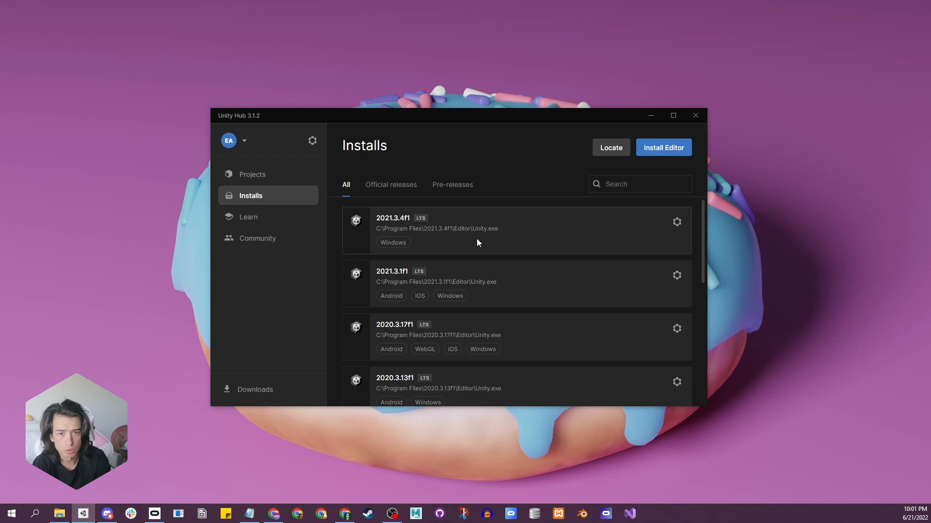
# Open module additions for the 2021.3.4f1 editor and select Android Build Support with Android SDK & NDK Tools and OpenJDK.
pyautogui.click(676, 225)
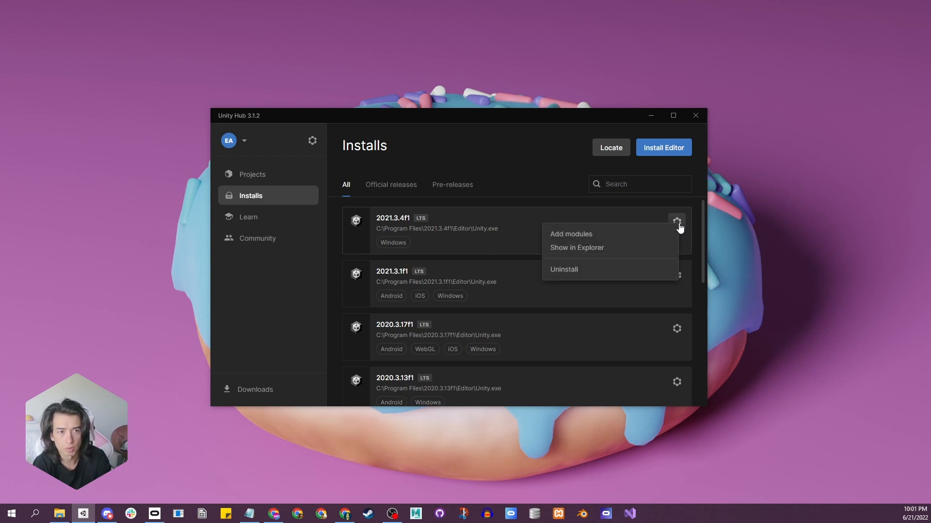
pyautogui.click(562, 235)
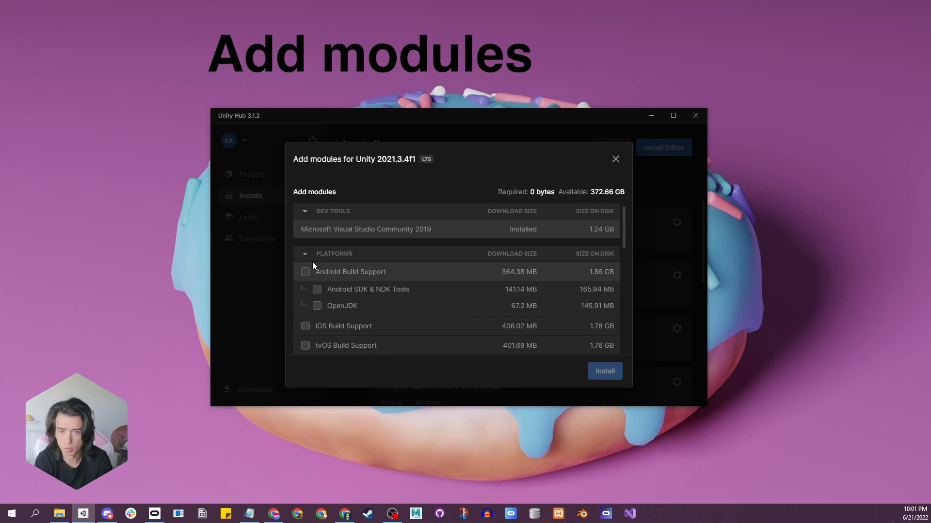
pyautogui.click(306, 273)
pyautogui.click(317, 290)
pyautogui.click(318, 306)
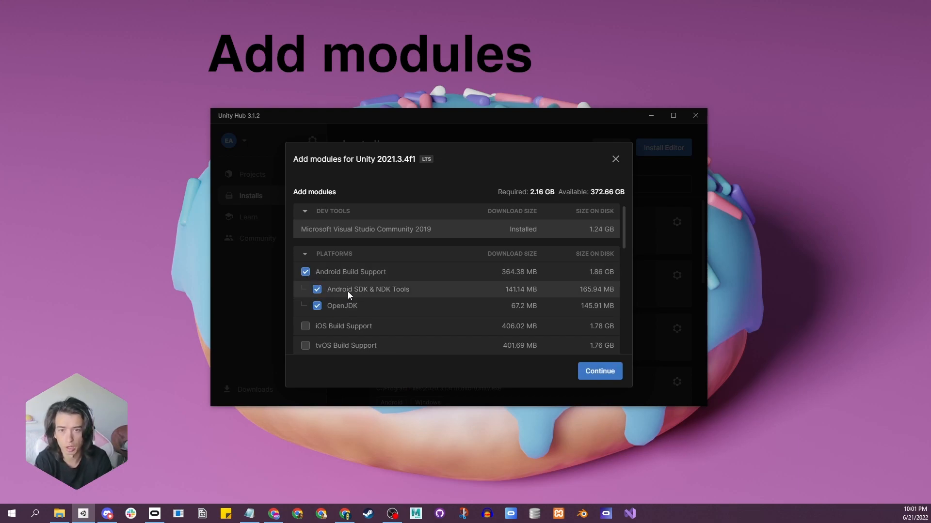
pyautogui.scroll(-5, 348, 293)
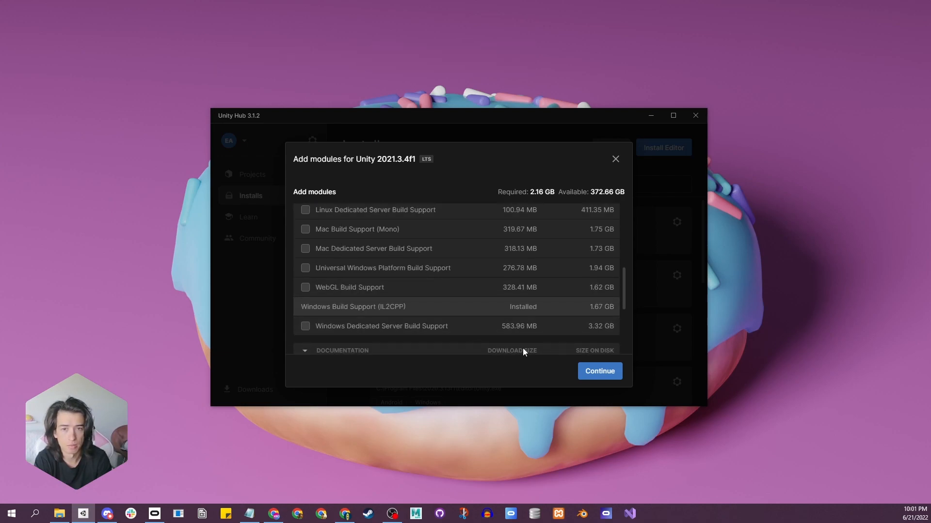
# Agree to Google's Android SDK and NDK license terms and install the selected Android modules.
pyautogui.click(598, 372)
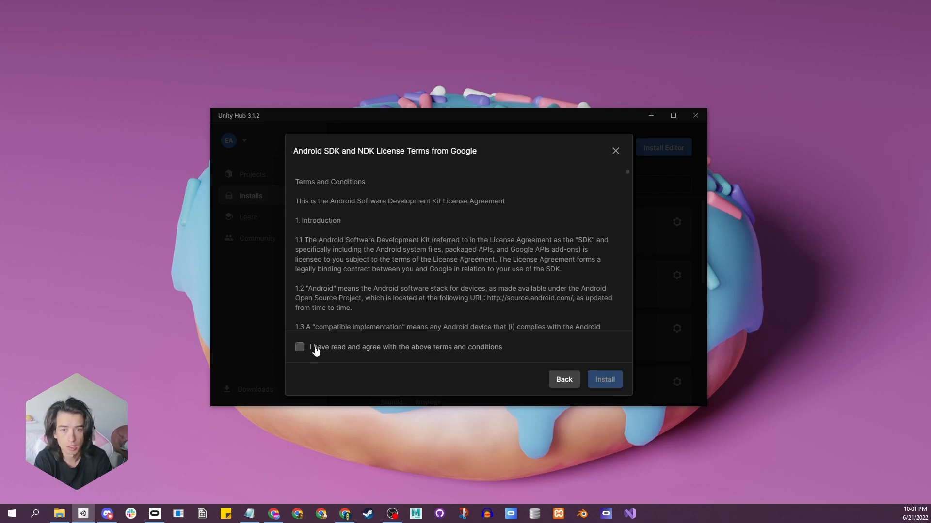
pyautogui.click(300, 347)
pyautogui.scroll(-20, 429, 238)
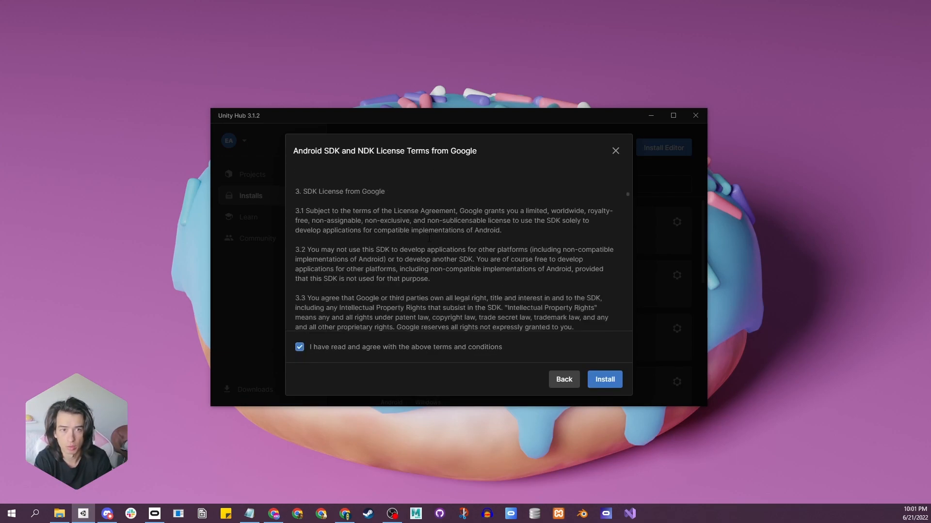
pyautogui.click(597, 379)
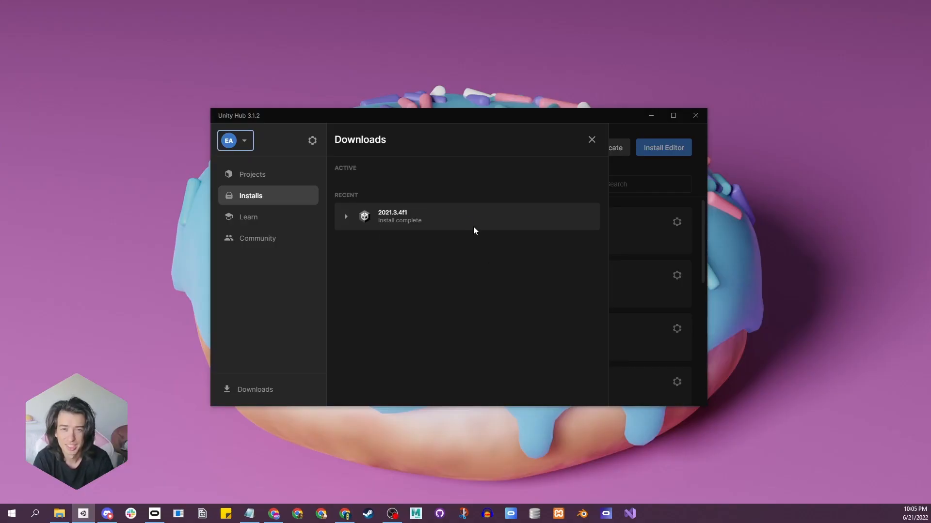
# Check the Android components listed under the 2021.3.4f1 download, and return to the installed editors.
pyautogui.click(347, 217)
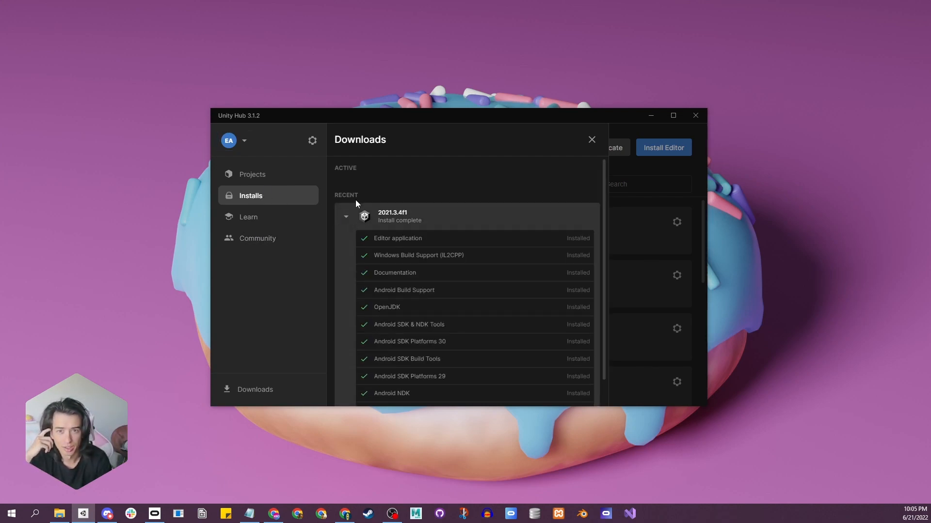
pyautogui.scroll(-1, 359, 258)
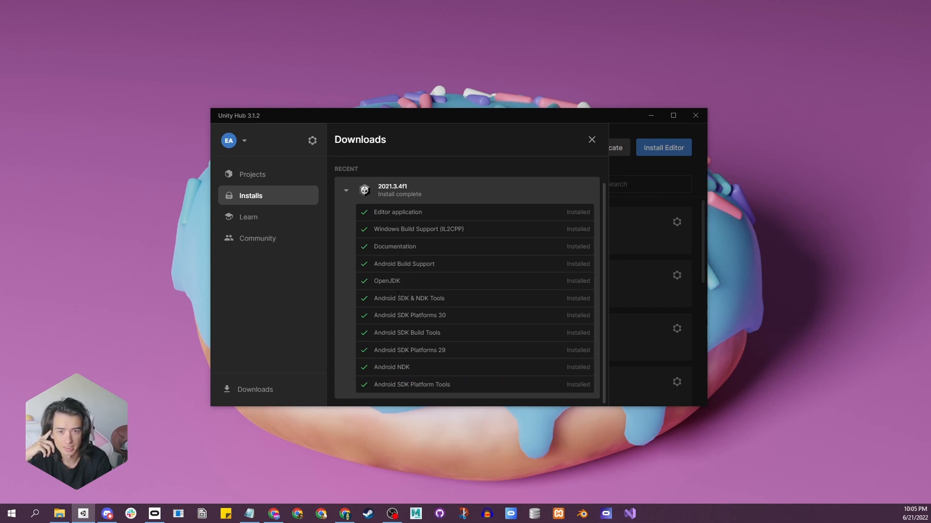
pyautogui.click(591, 139)
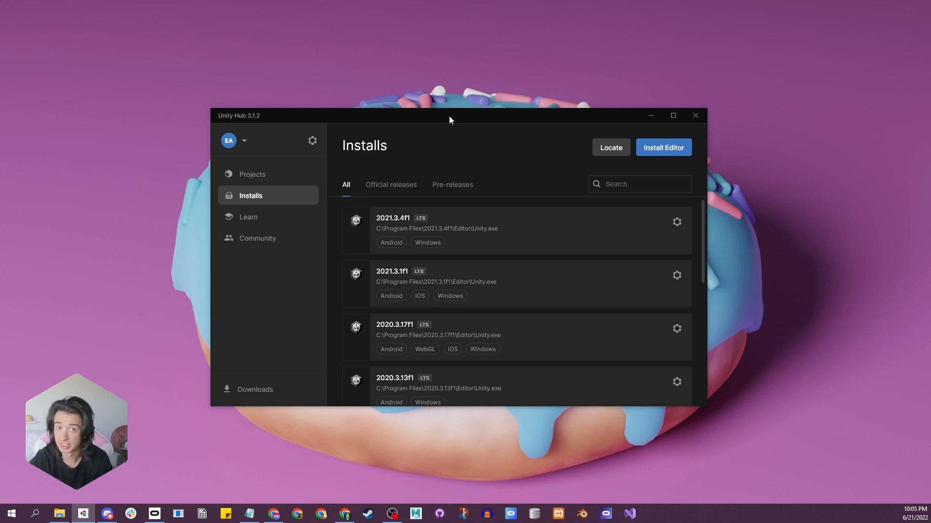
# Switch to File Explorer, open Program Files on the C: drive and look through it for the Unity editor version folders.
pyautogui.click(59, 513)
pyautogui.scroll(-2, 242, 258)
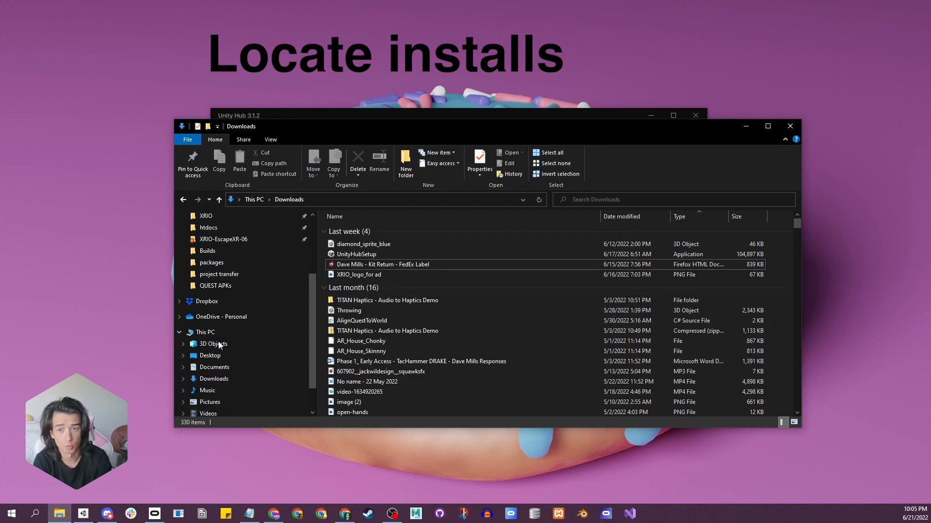
pyautogui.click(205, 332)
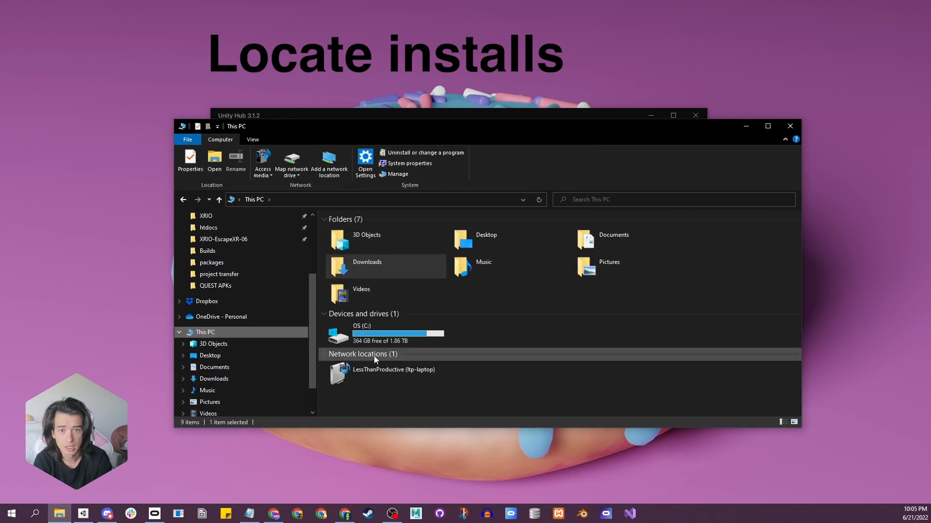
pyautogui.click(371, 338)
pyautogui.doubleClick(370, 338)
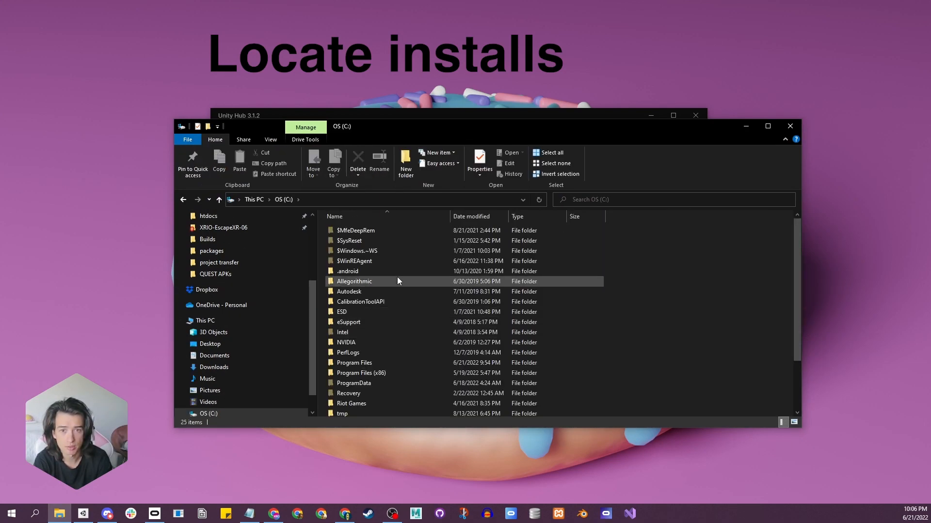
pyautogui.scroll(-2, 360, 318)
pyautogui.doubleClick(359, 312)
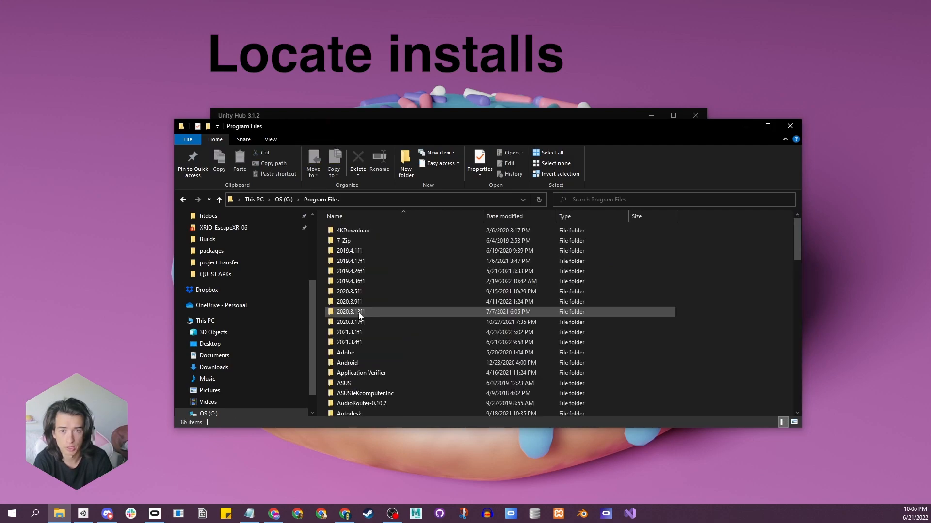
pyautogui.scroll(-8, 391, 315)
pyautogui.scroll(-10, 397, 317)
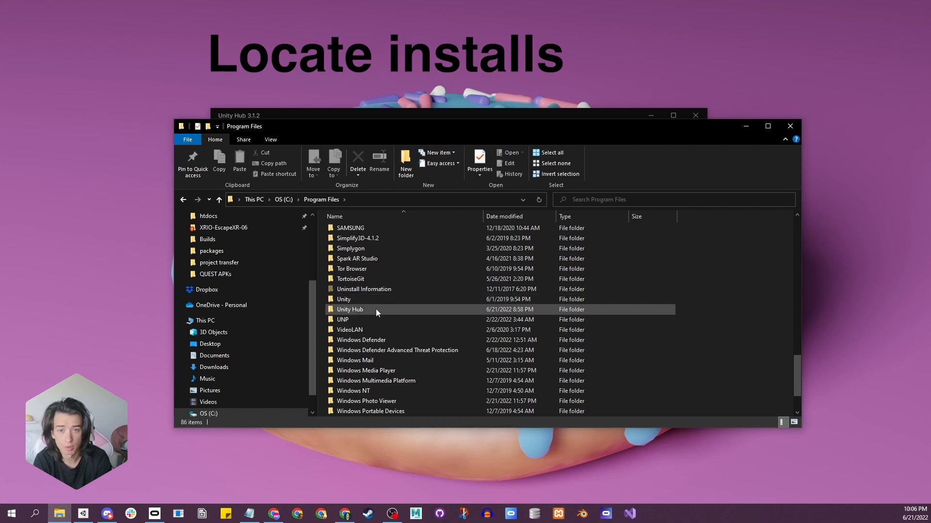
pyautogui.scroll(18, 376, 309)
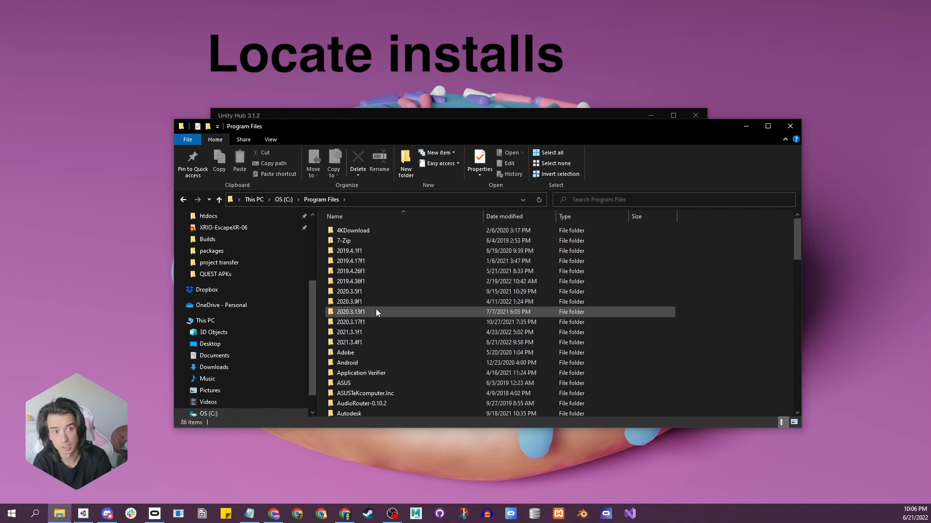